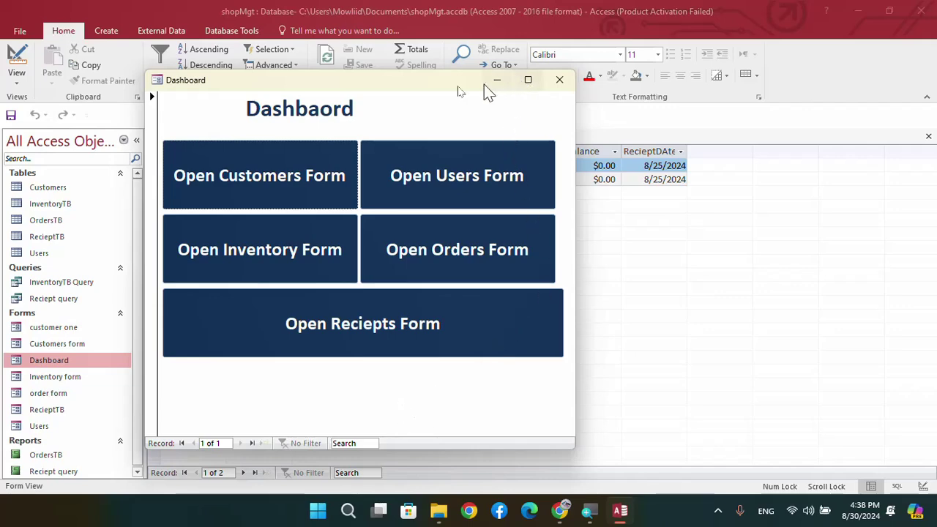
# Move the Dashboard up-left, widen it slightly, and open then close the Inventory form
pyautogui.moveTo(400, 85); pyautogui.dragTo(497, 110)
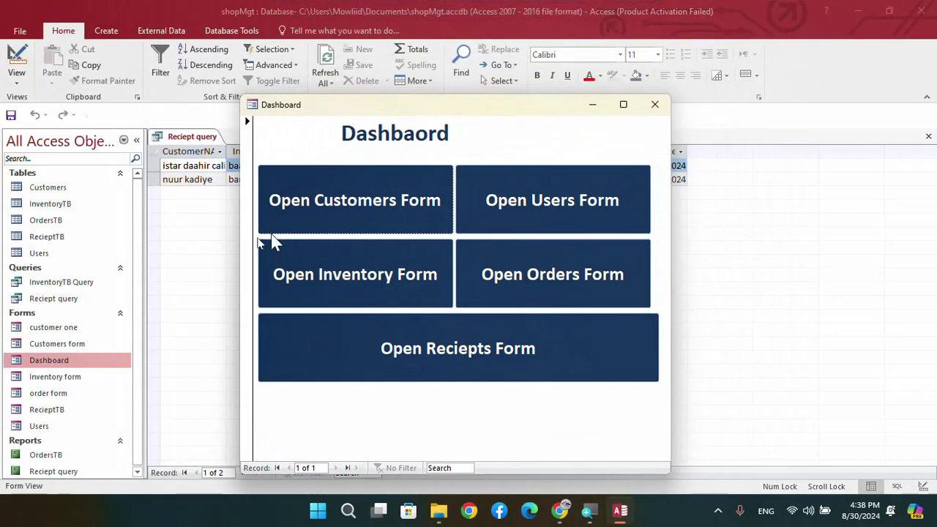
pyautogui.click(245, 293)
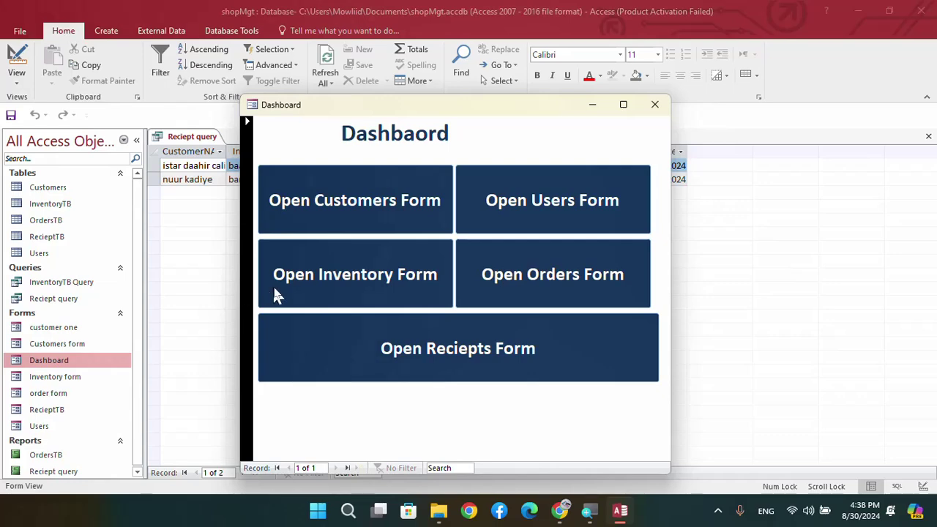
pyautogui.click(269, 286)
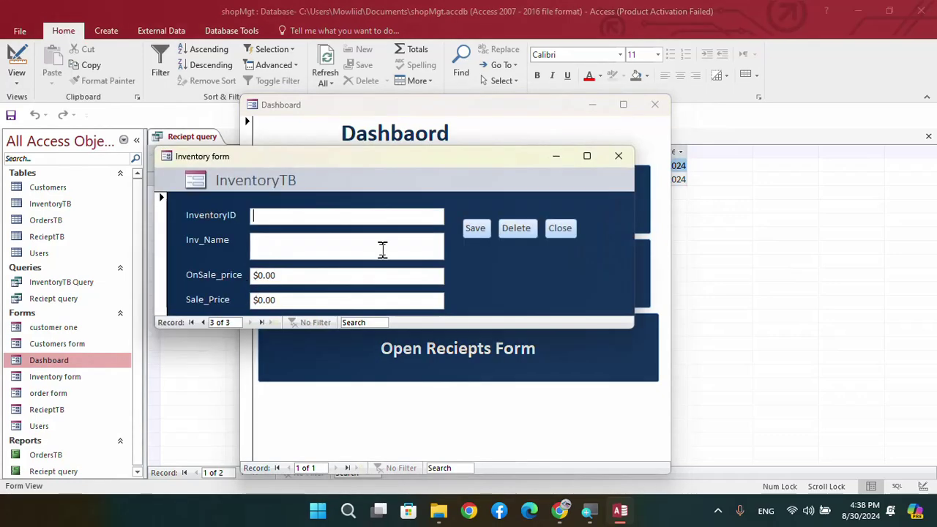
pyautogui.click(612, 159)
pyautogui.moveTo(523, 109); pyautogui.dragTo(434, 57)
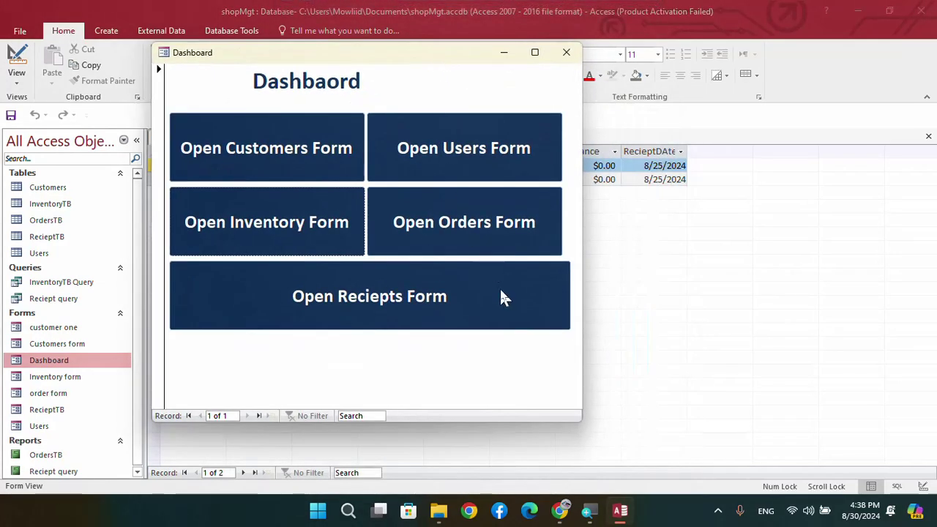
pyautogui.moveTo(582, 420); pyautogui.dragTo(600, 423)
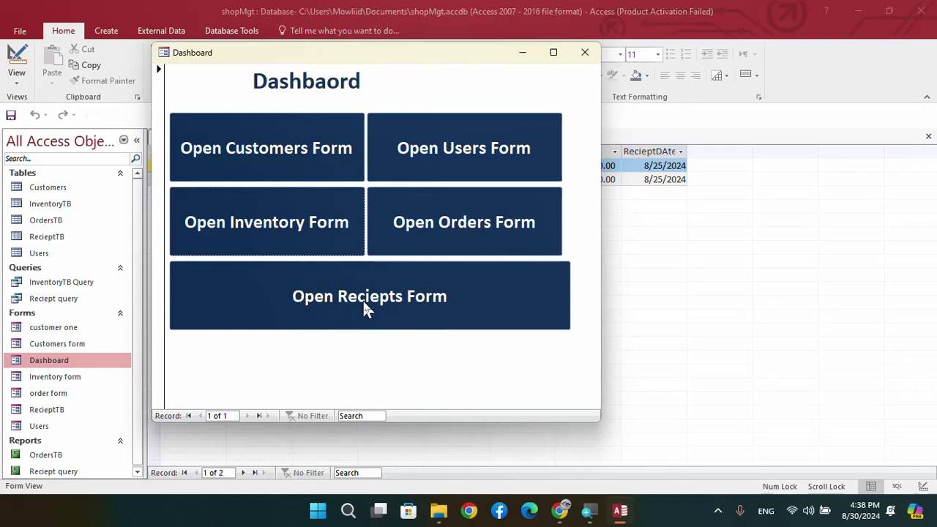
# Open the customer form and enter the new customer's name, phone and address
pyautogui.click(260, 154)
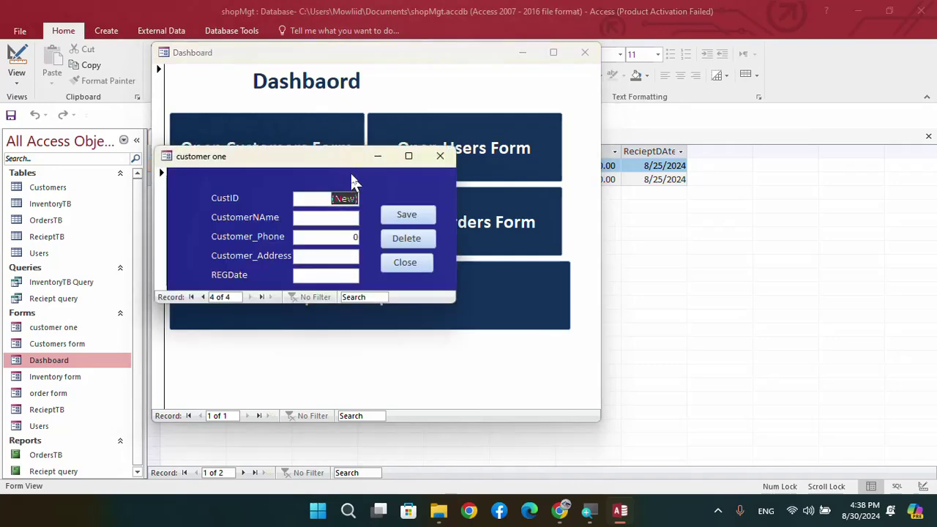
pyautogui.moveTo(349, 157); pyautogui.dragTo(463, 164)
pyautogui.click(425, 205)
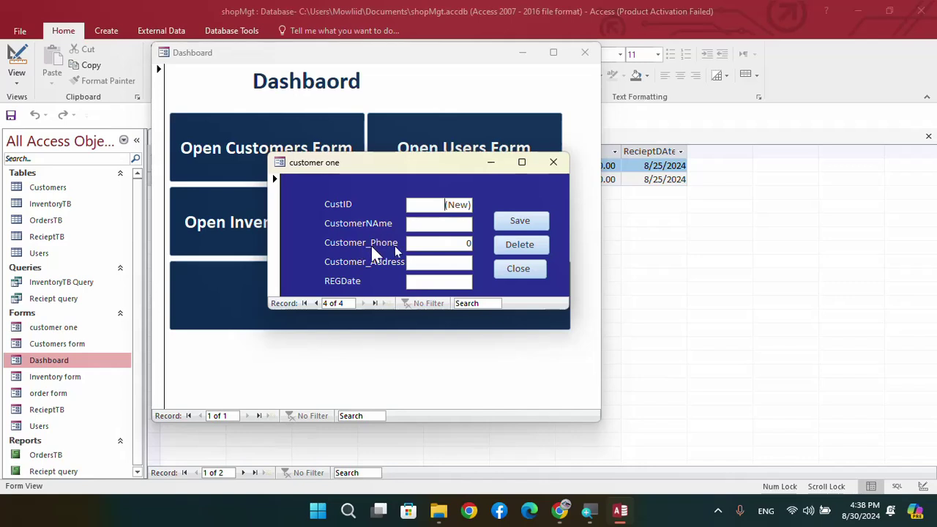
pyautogui.click(441, 282)
pyautogui.click(447, 224)
pyautogui.write('jaamac')
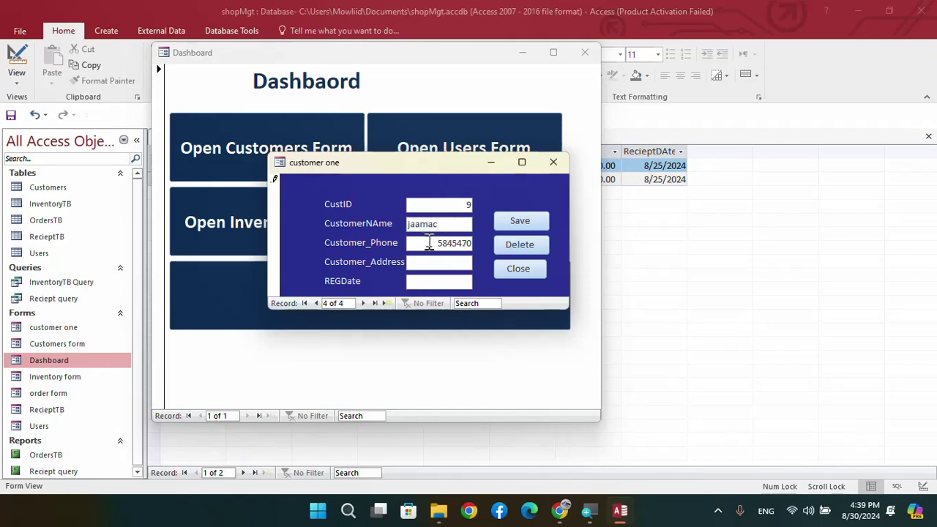
pyautogui.click(419, 262)
# Set the registration date to 8/30/2024, save the customer record, and close the form
pyautogui.click(474, 283)
pyautogui.click(479, 281)
pyautogui.click(454, 361)
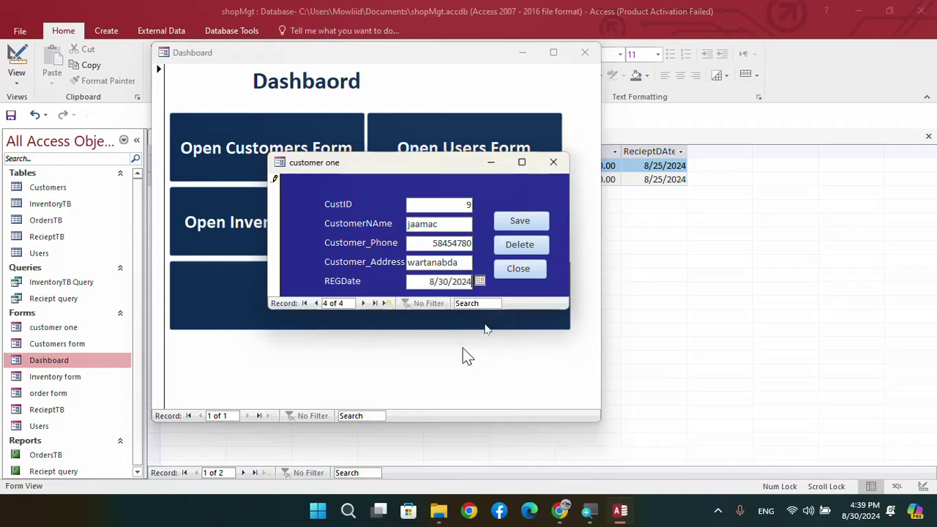
pyautogui.click(521, 226)
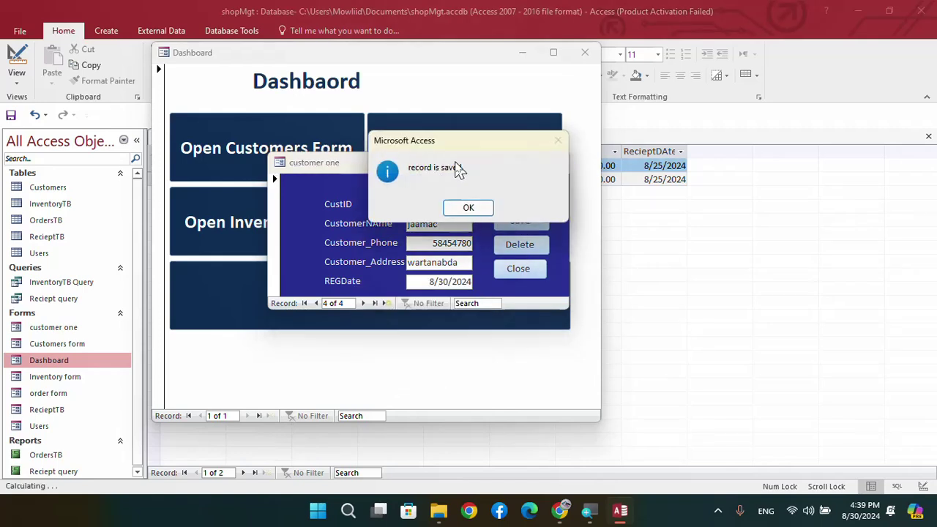
pyautogui.click(474, 208)
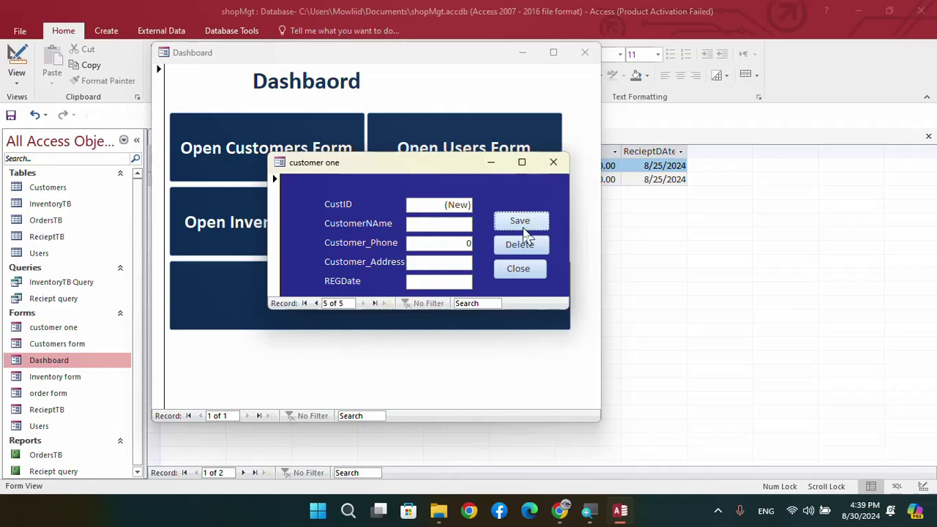
pyautogui.click(517, 272)
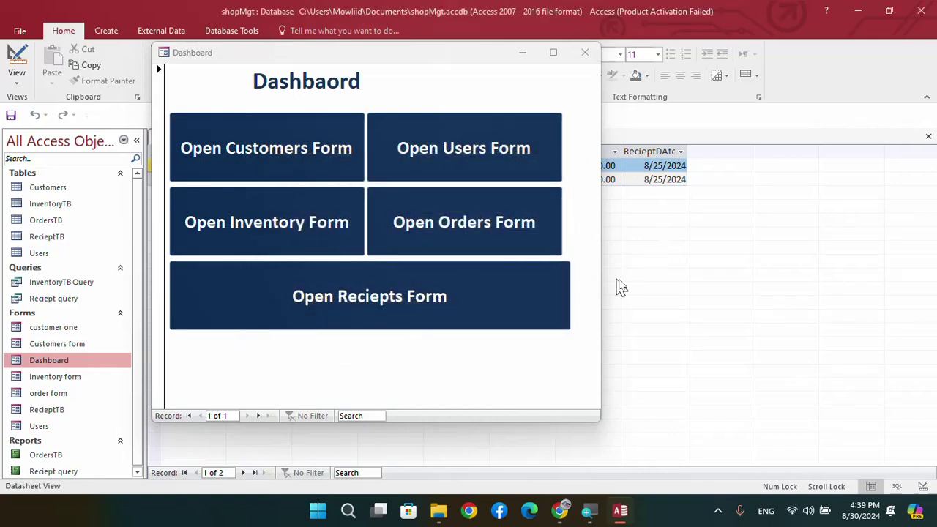
# Add a new user with a username and password, save it, then open the Inventory form
pyautogui.click(396, 157)
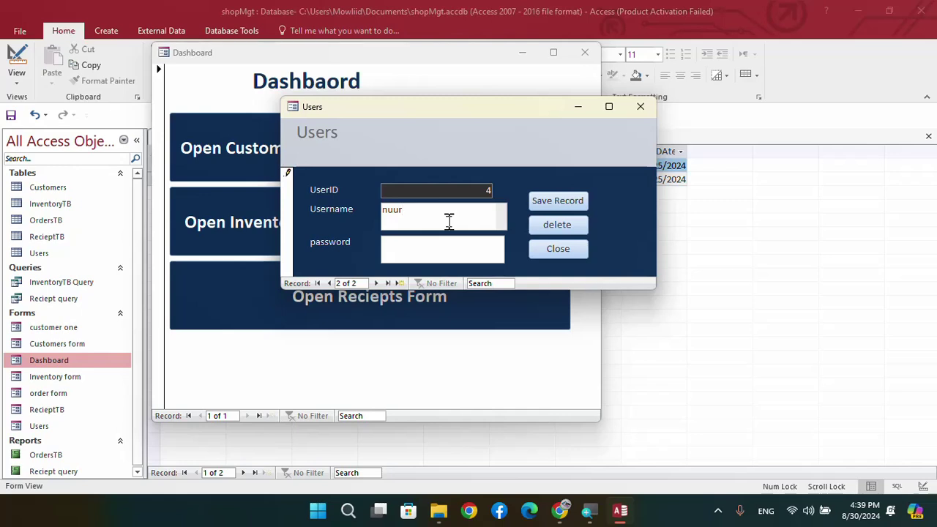
pyautogui.click(427, 253)
pyautogui.write('123')
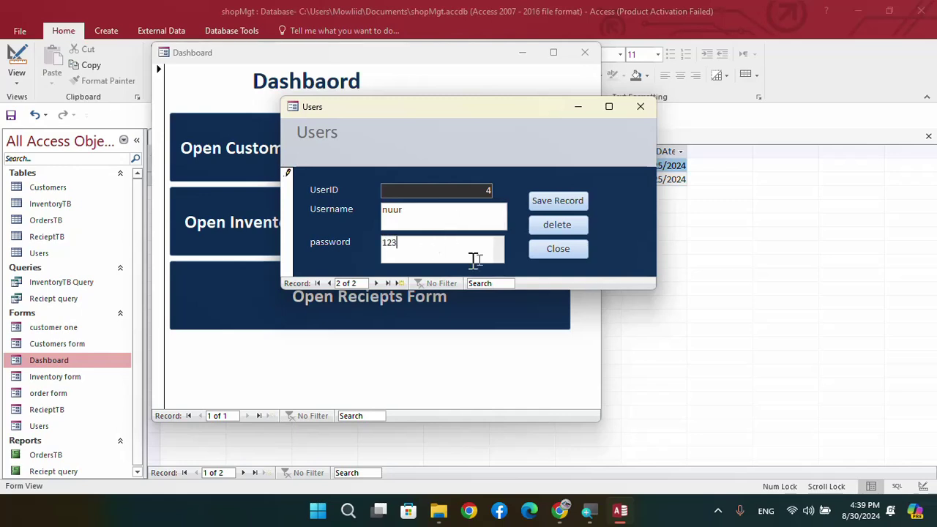
pyautogui.click(555, 204)
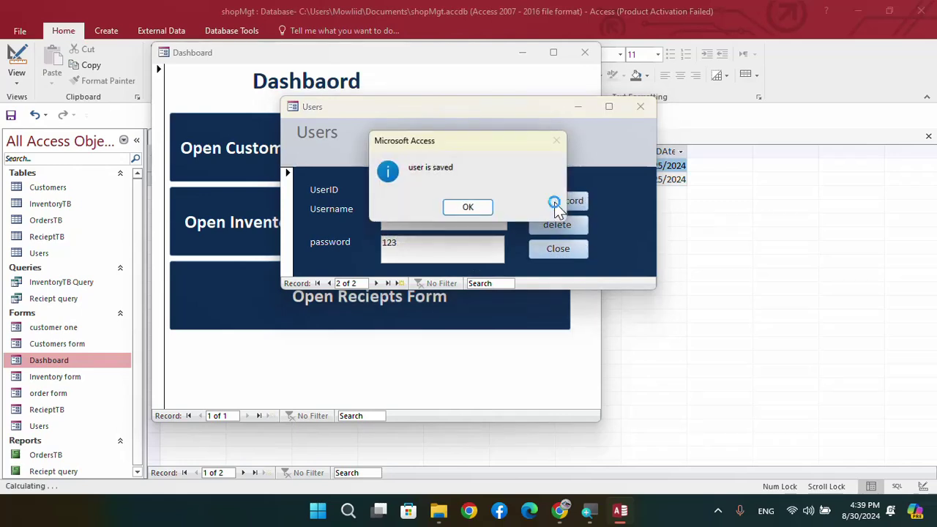
pyautogui.click(467, 207)
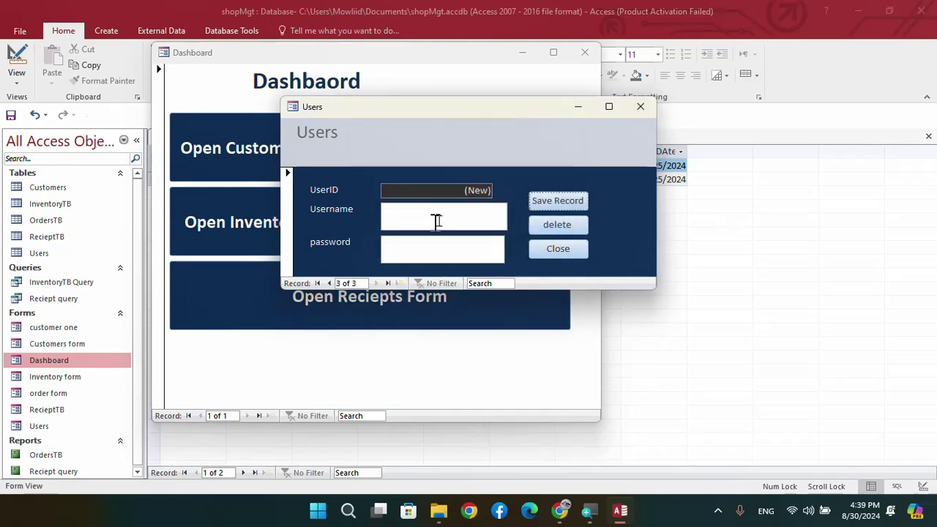
pyautogui.click(557, 249)
pyautogui.click(310, 230)
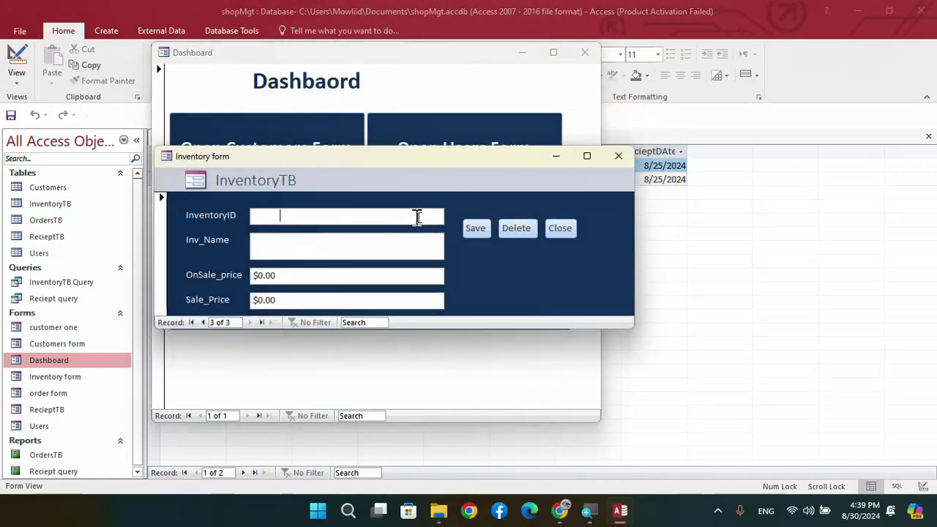
# Add inventory item 'baasto' with on-sale price $12.00 and sale price $13.00, and save it
pyautogui.click(268, 249)
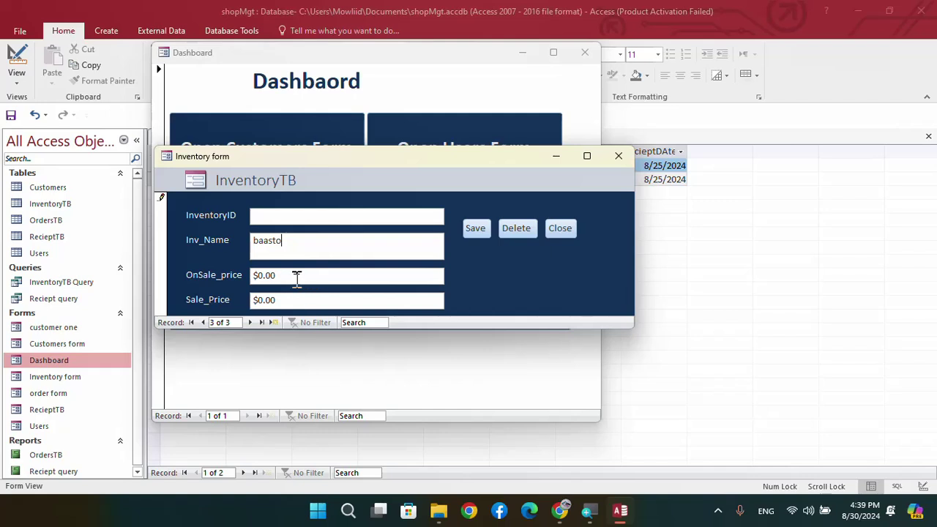
pyautogui.doubleClick(293, 275)
pyautogui.write('23')
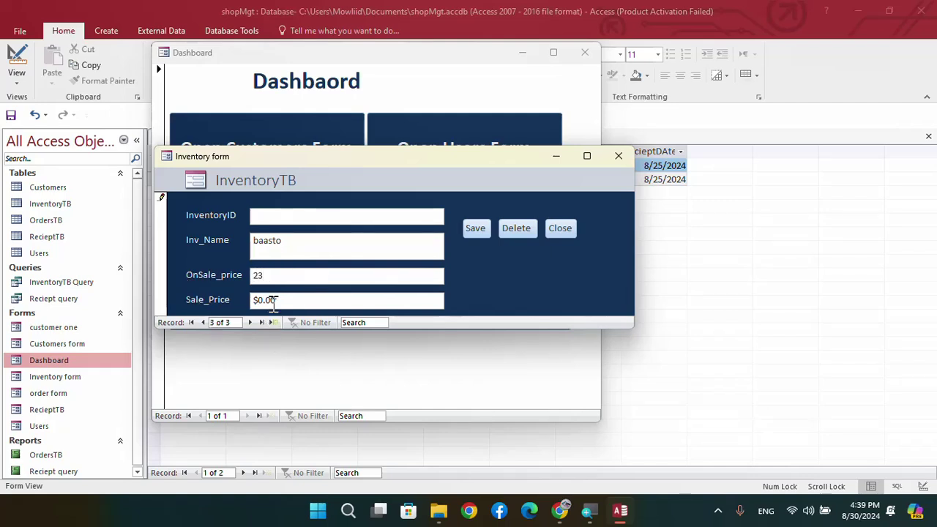
pyautogui.press('Tab')
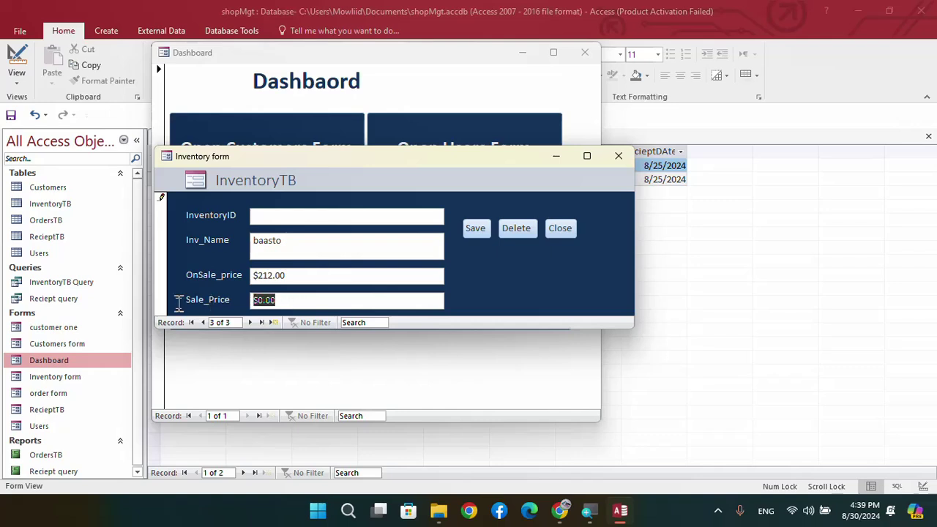
pyautogui.write('13')
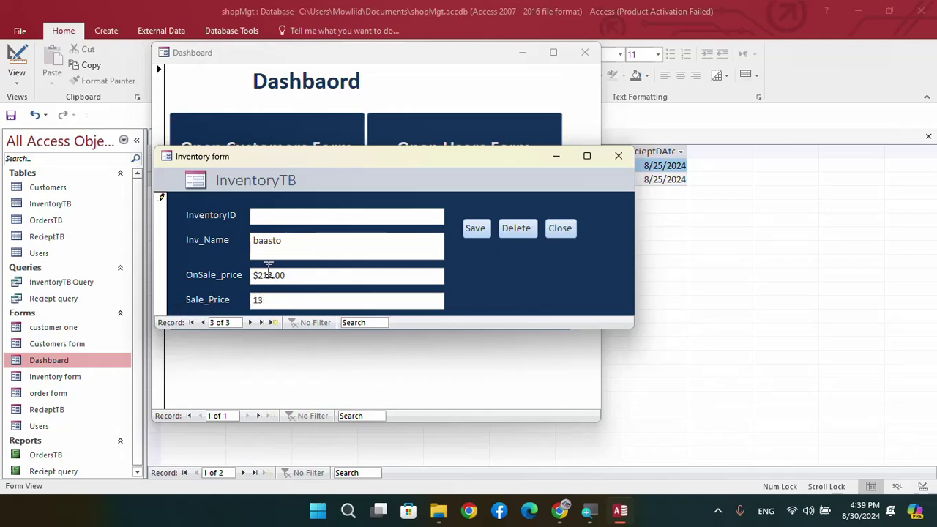
pyautogui.moveTo(261, 275); pyautogui.dragTo(253, 275)
pyautogui.click(308, 300)
pyautogui.click(472, 233)
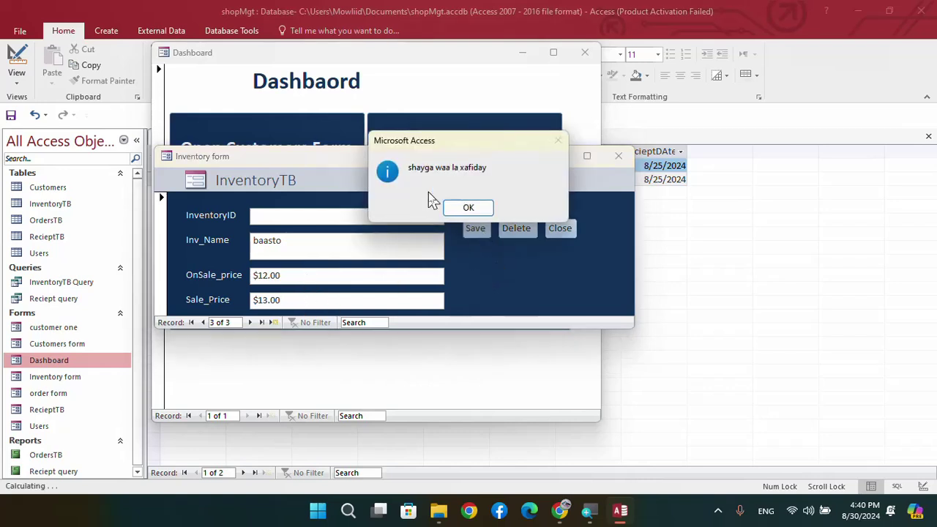
pyautogui.click(469, 208)
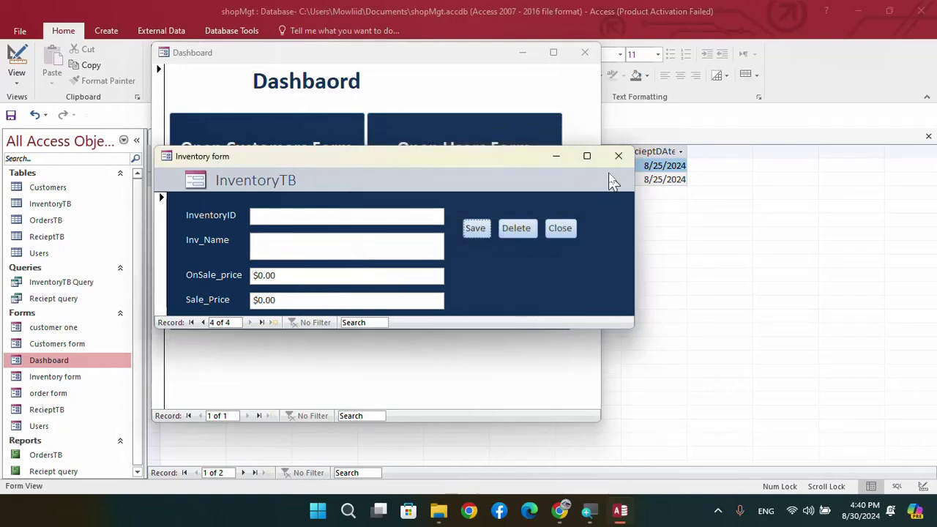
pyautogui.click(618, 156)
# Start a new order for the customer with quantity 2 of baasto at $13.00
pyautogui.click(438, 234)
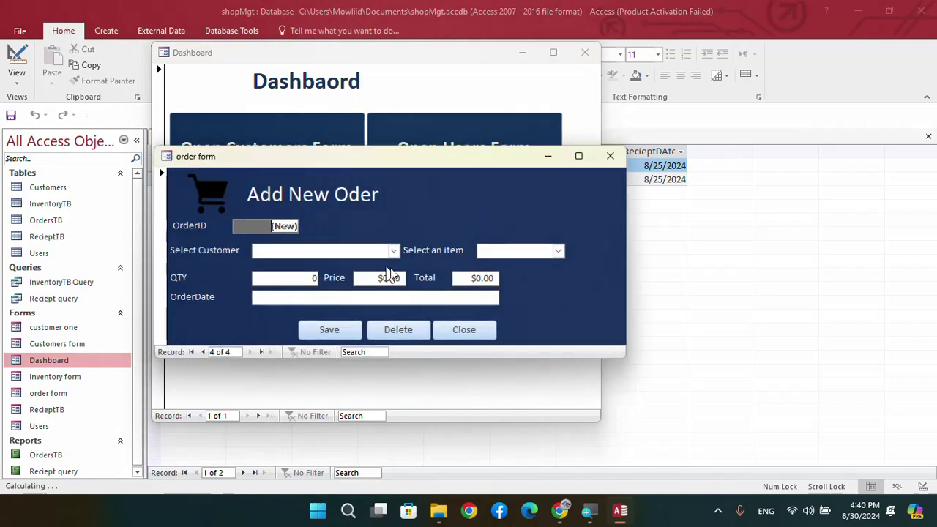
pyautogui.click(392, 250)
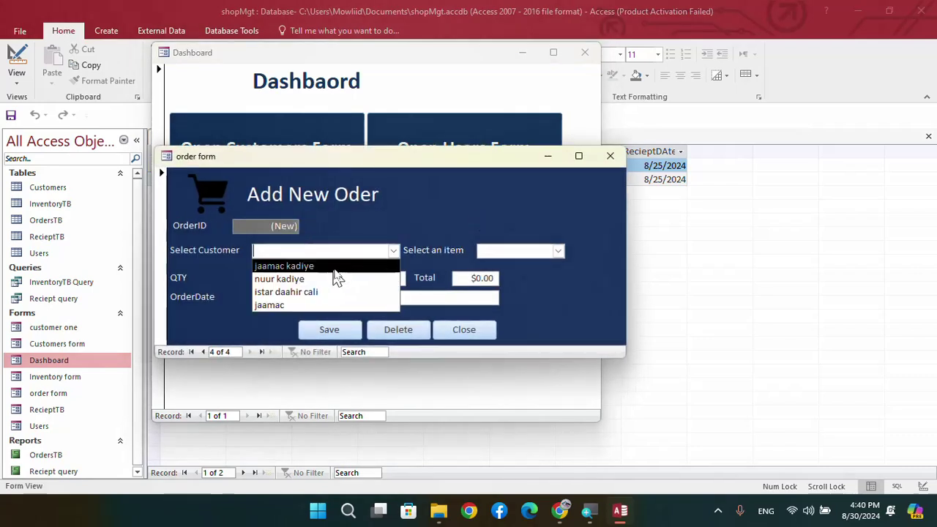
pyautogui.click(282, 305)
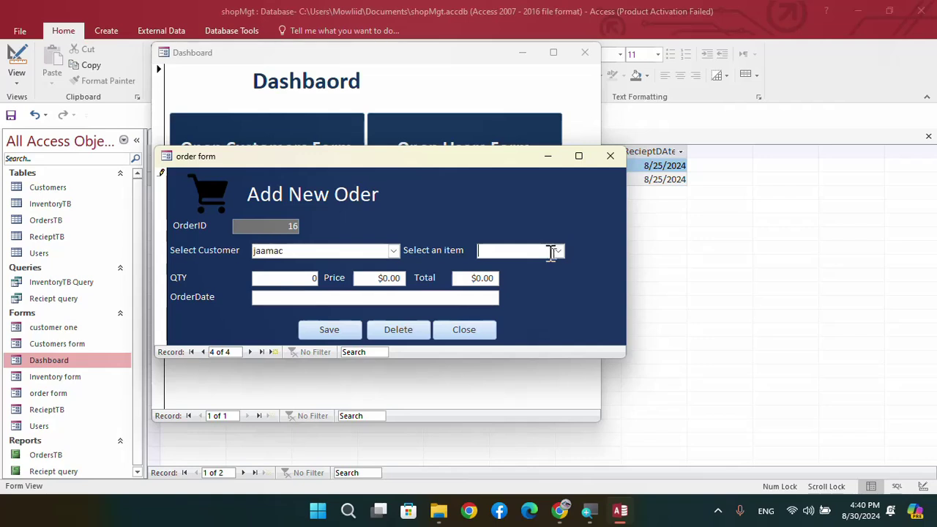
pyautogui.click(558, 251)
pyautogui.click(493, 292)
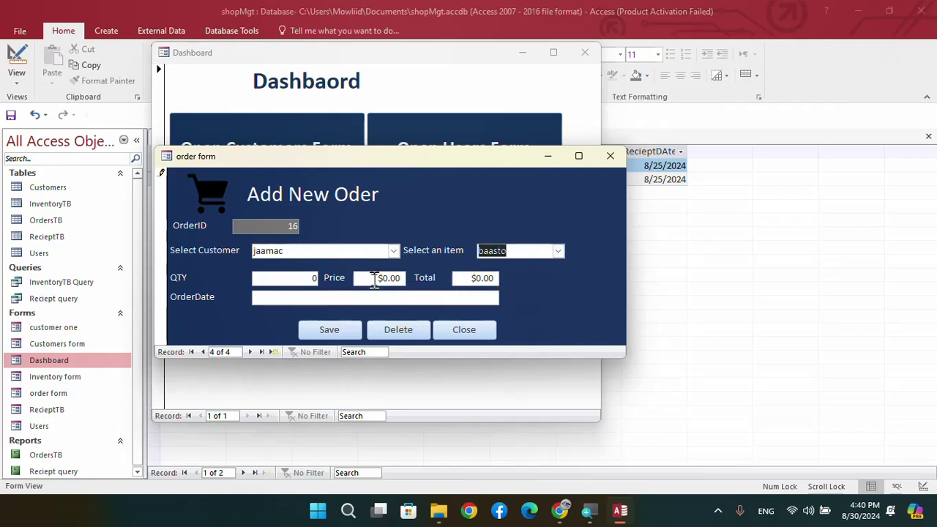
pyautogui.click(314, 277)
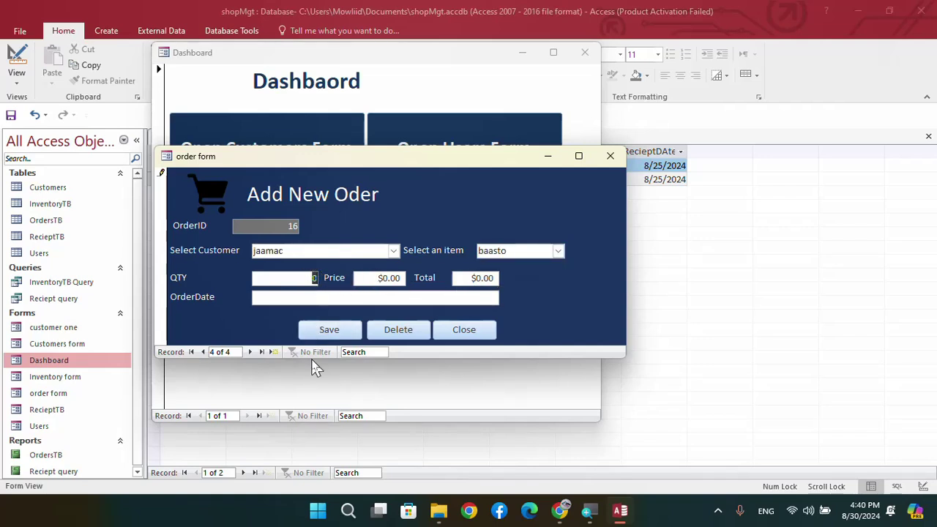
pyautogui.write('2')
pyautogui.click(376, 282)
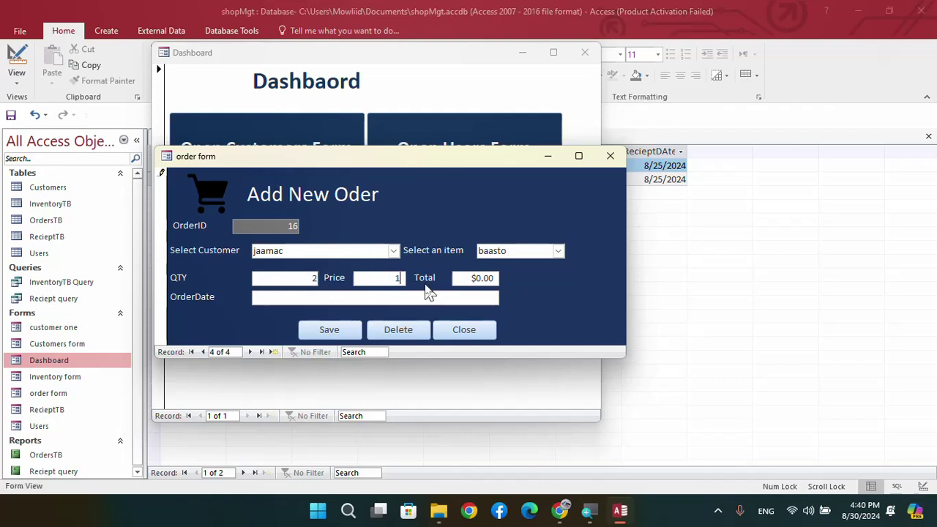
pyautogui.write('13')
# Date the order 8/30/2024 and save it as order 16
pyautogui.click(391, 299)
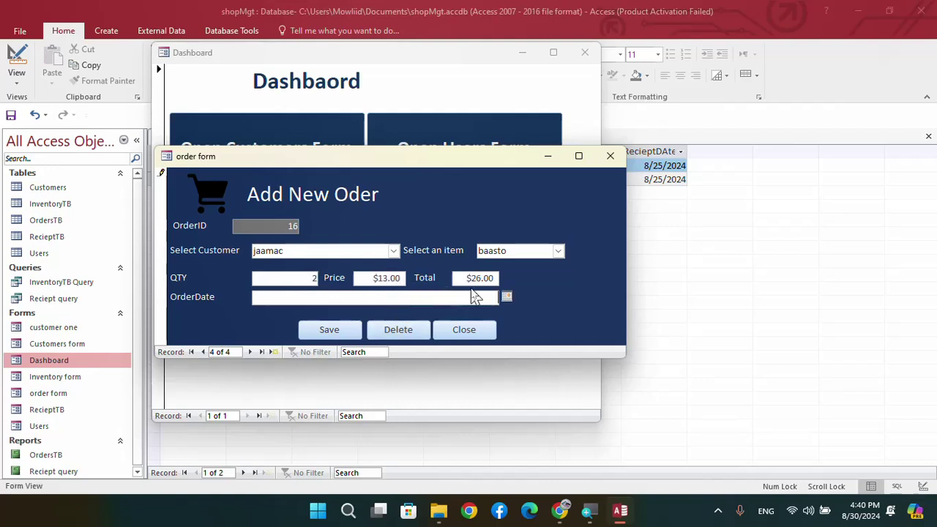
pyautogui.click(507, 297)
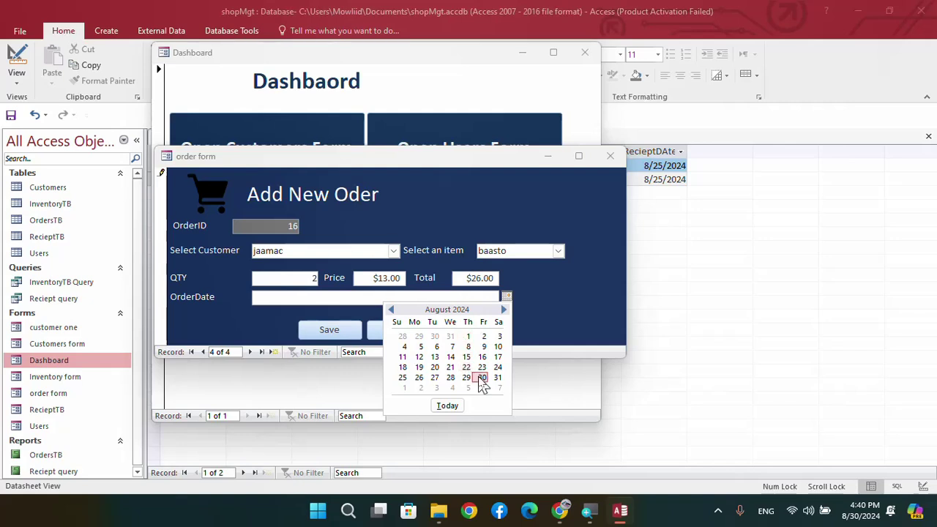
pyautogui.click(479, 384)
pyautogui.click(329, 333)
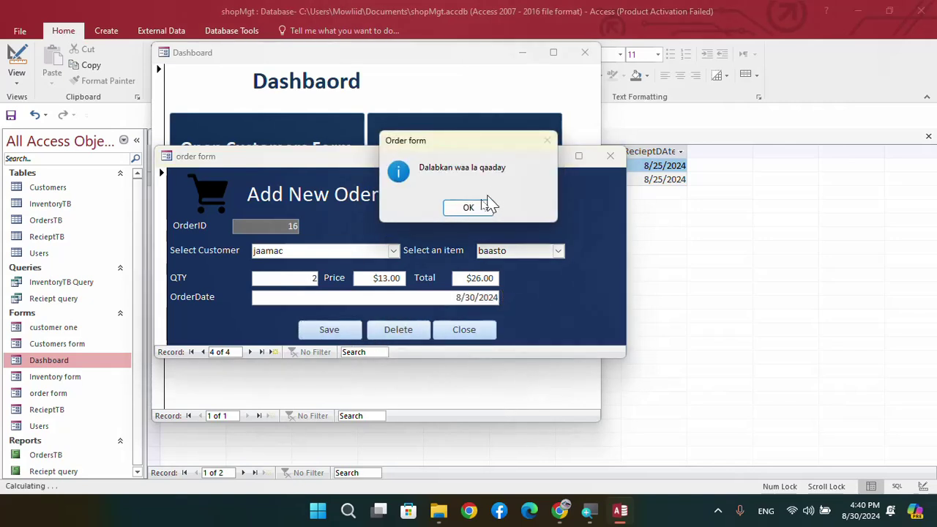
pyautogui.click(469, 210)
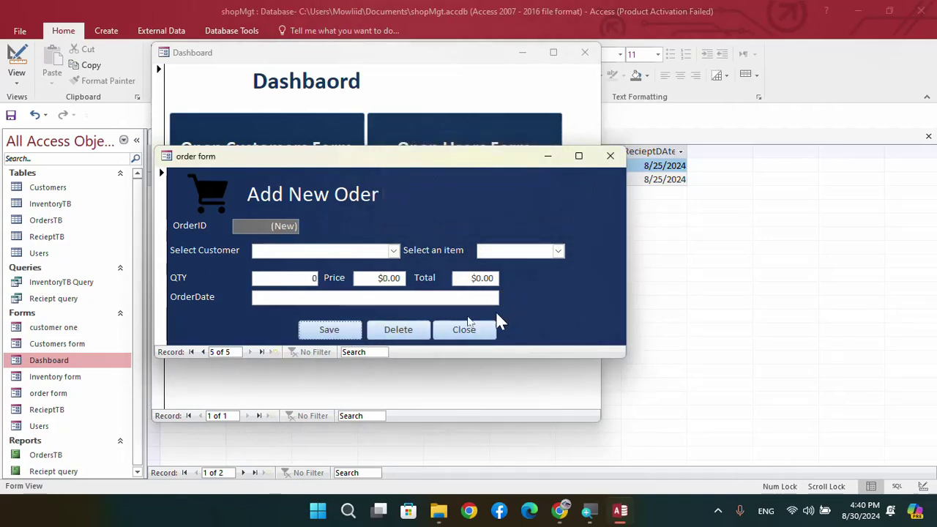
# Close the order form and start a receipt for customer 9 and item 5 (baasto)
pyautogui.click(479, 330)
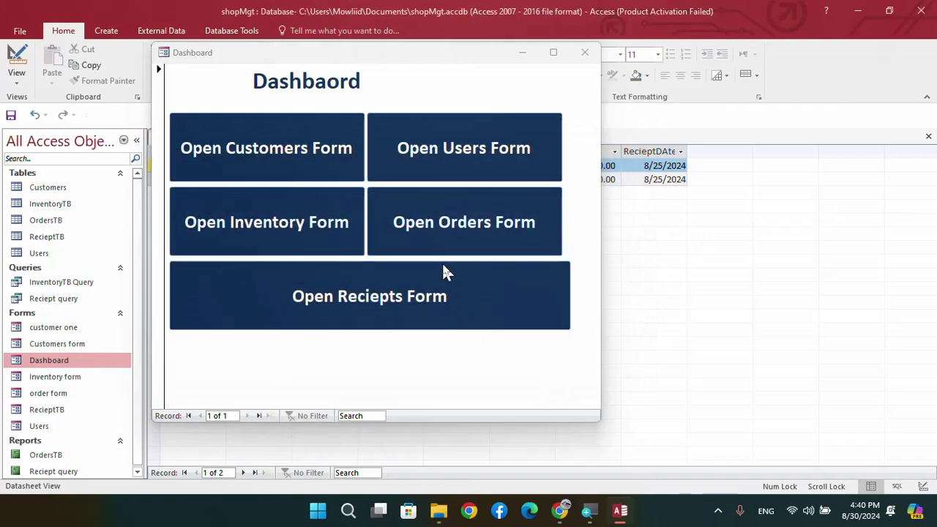
pyautogui.click(403, 308)
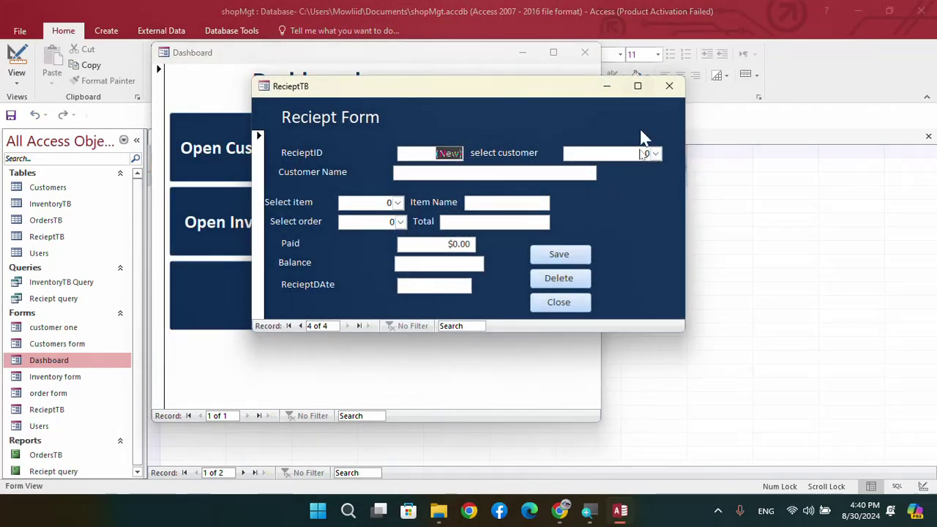
pyautogui.click(655, 153)
pyautogui.click(644, 208)
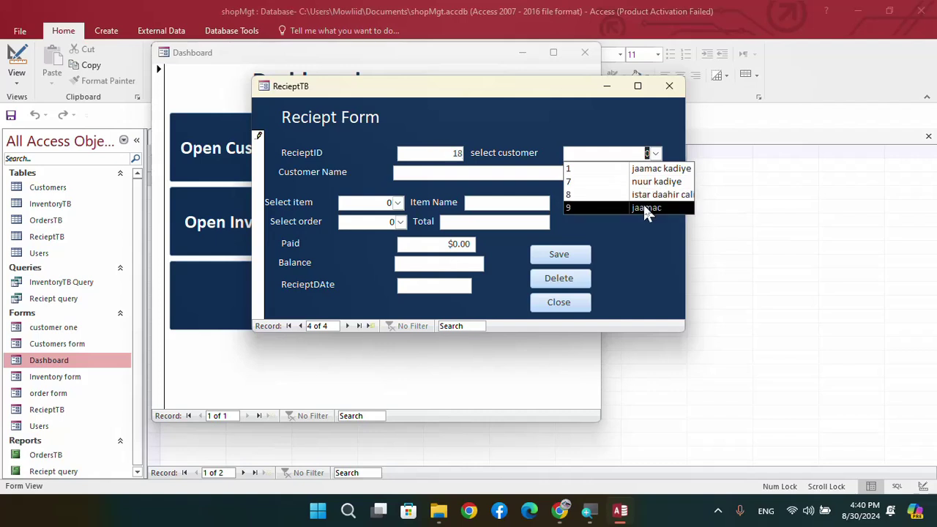
pyautogui.click(397, 202)
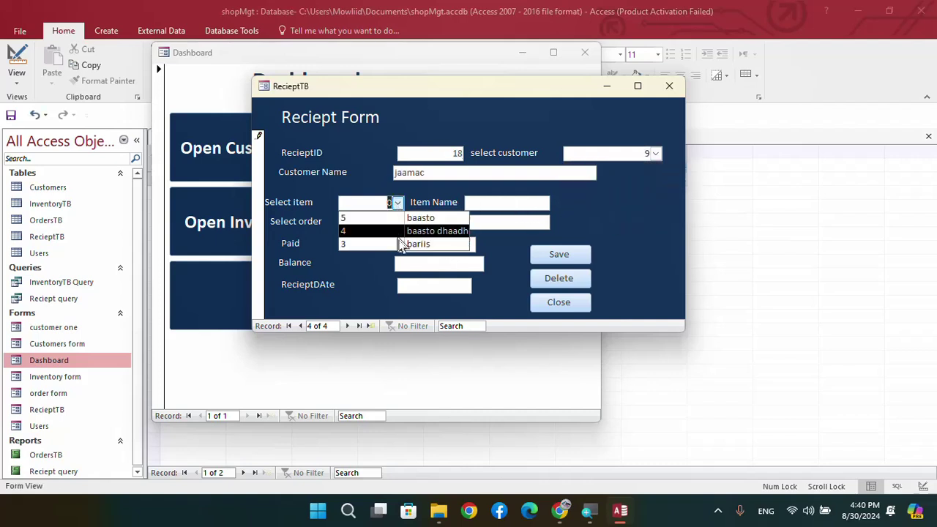
pyautogui.click(429, 218)
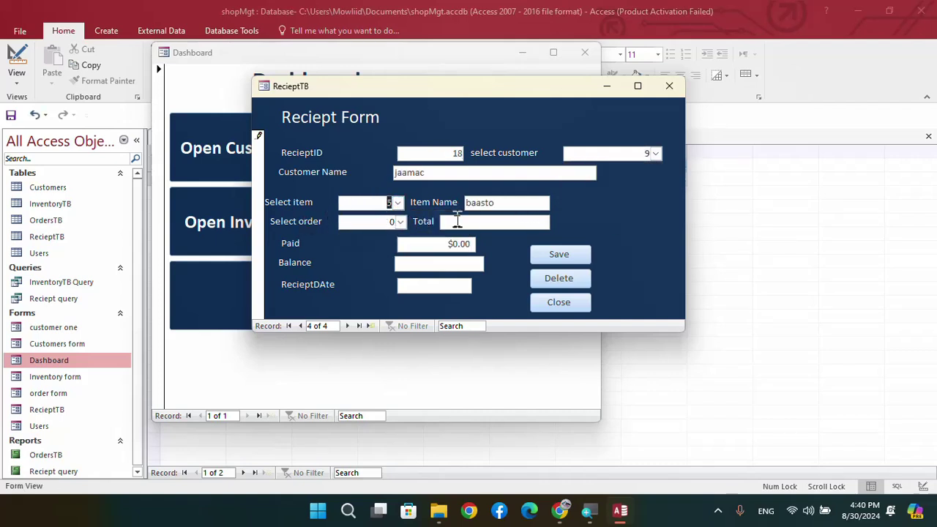
# Link the receipt to order 16, enter $25 paid, and date it 8/30/2024
pyautogui.click(400, 222)
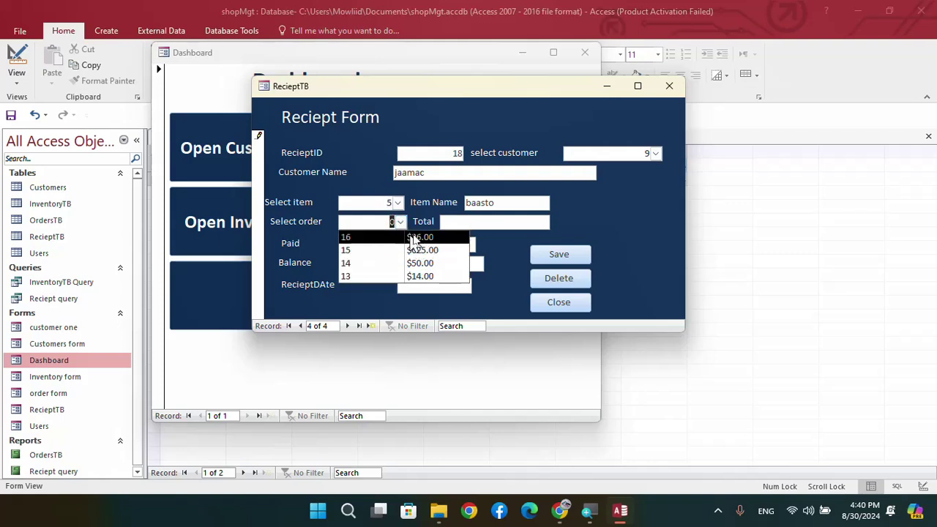
pyautogui.click(415, 238)
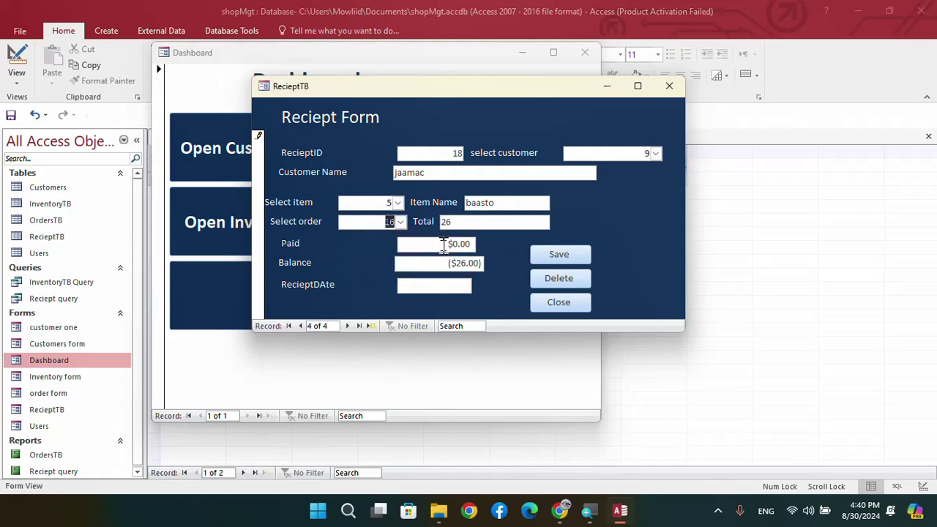
pyautogui.click(443, 243)
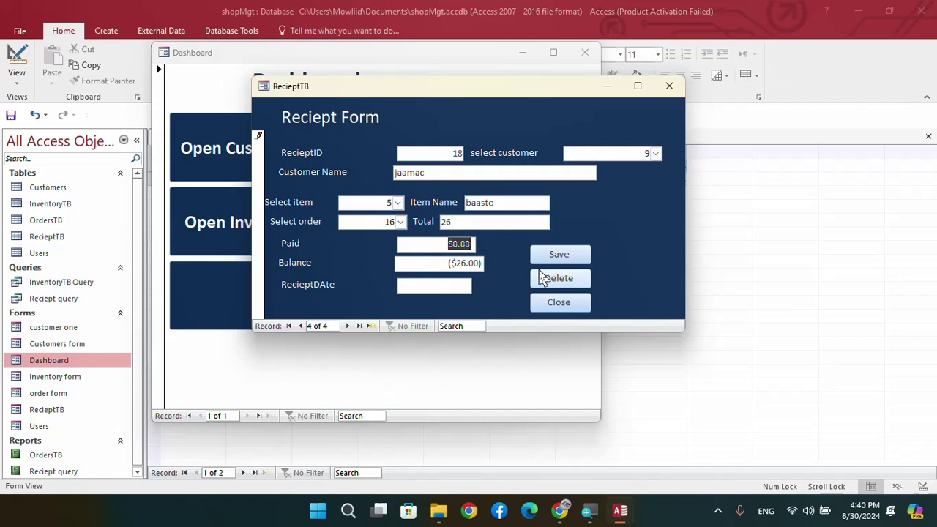
pyautogui.write('25')
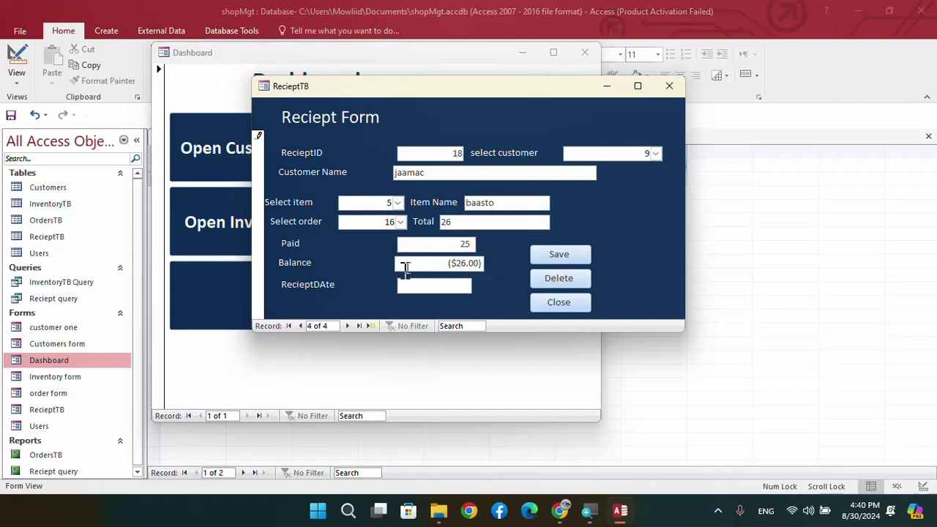
pyautogui.click(431, 286)
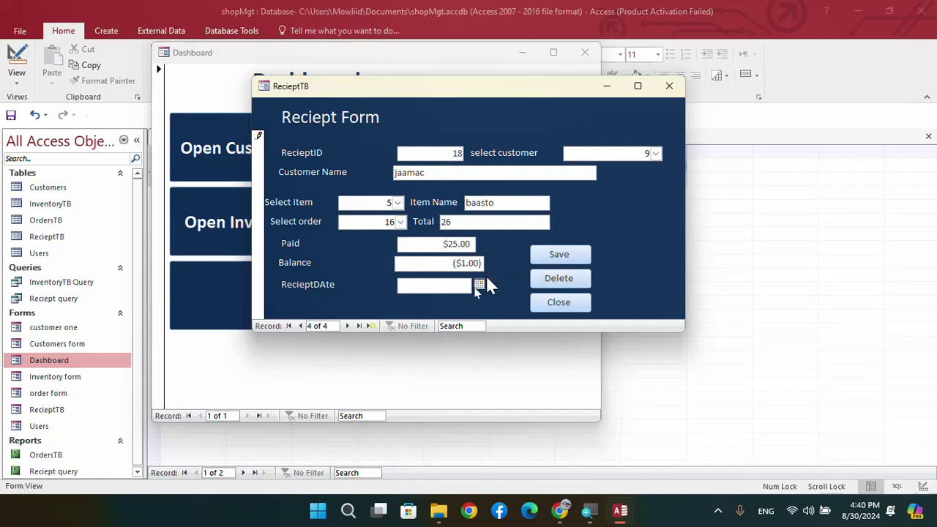
pyautogui.click(481, 285)
pyautogui.click(452, 368)
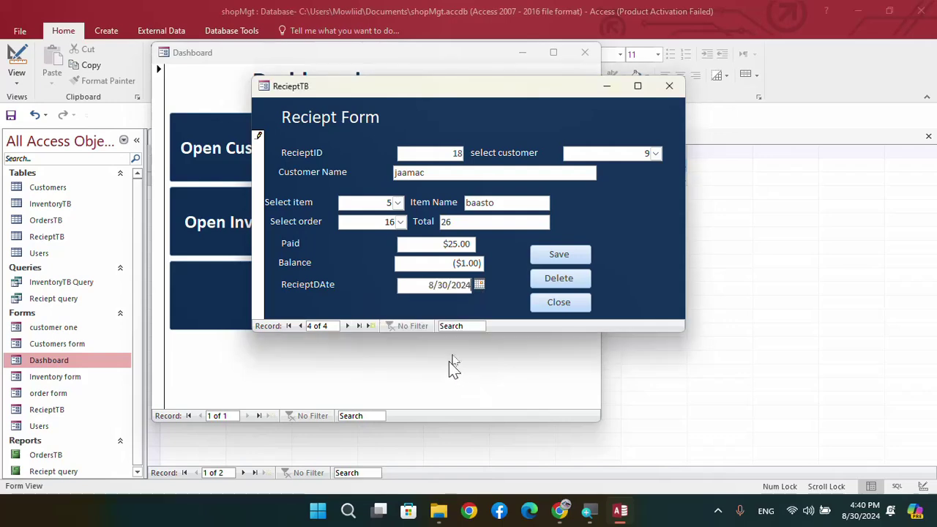
# Save the receipt, then close the Receipt form, reopening and closing it once more
pyautogui.click(560, 255)
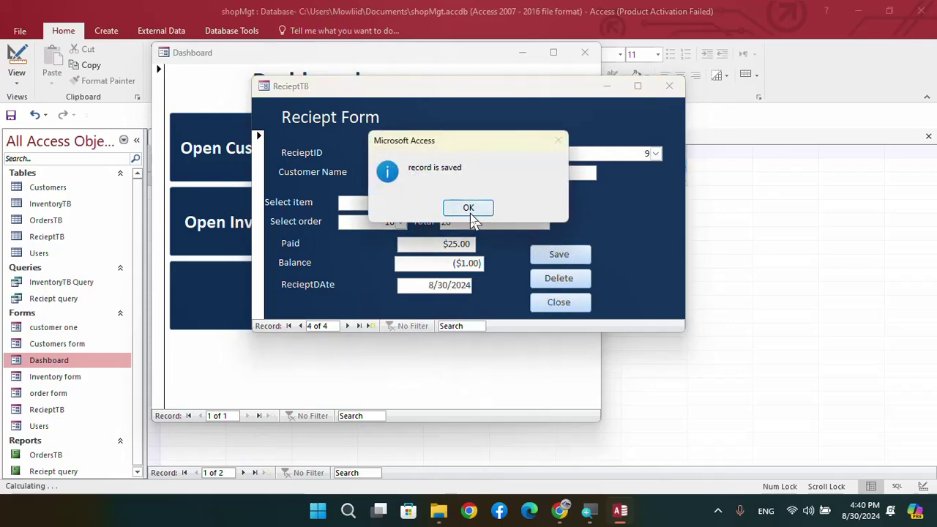
pyautogui.click(468, 207)
pyautogui.click(667, 85)
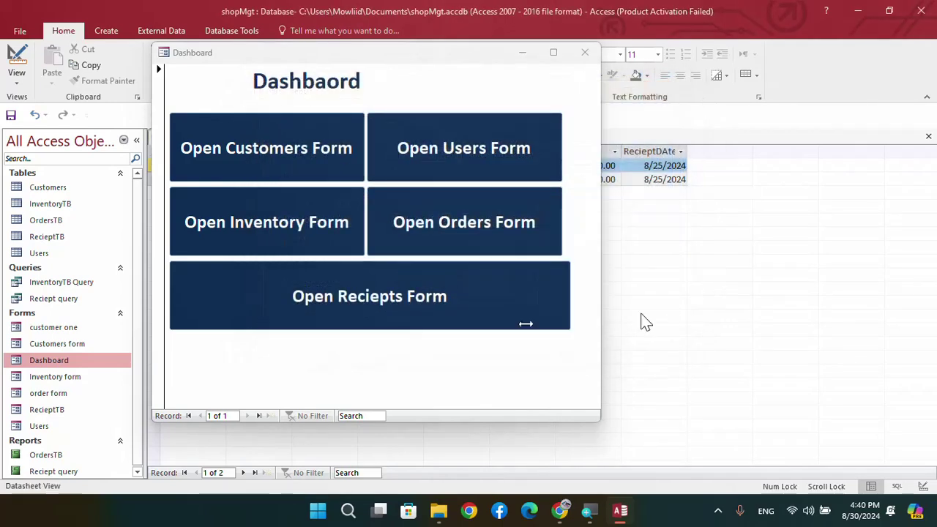
pyautogui.click(359, 308)
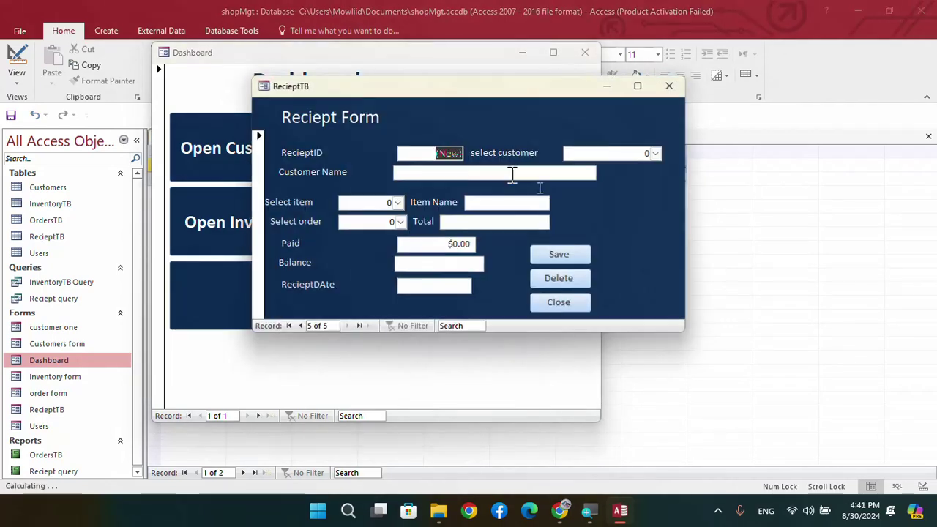
pyautogui.click(669, 87)
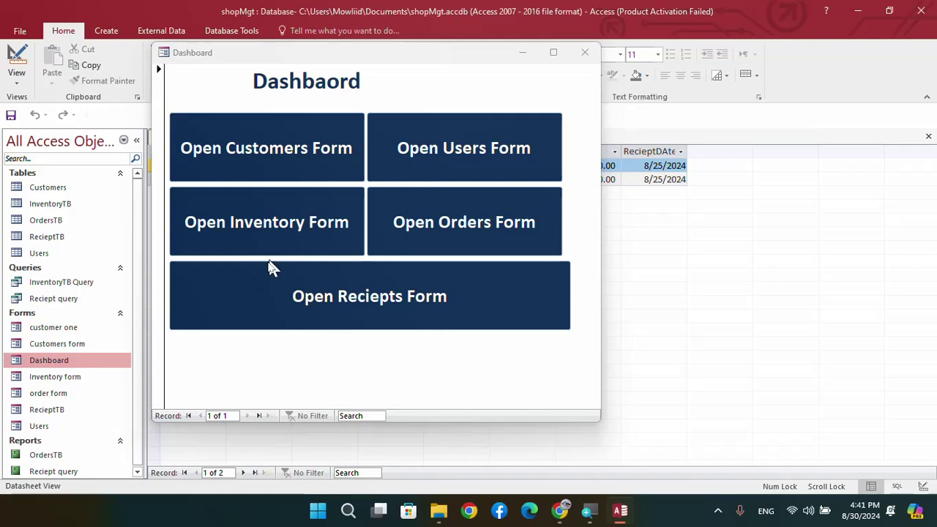
# Close the shopMgt Dashboard and open barashoDB.accdb from the recent databases
pyautogui.click(581, 59)
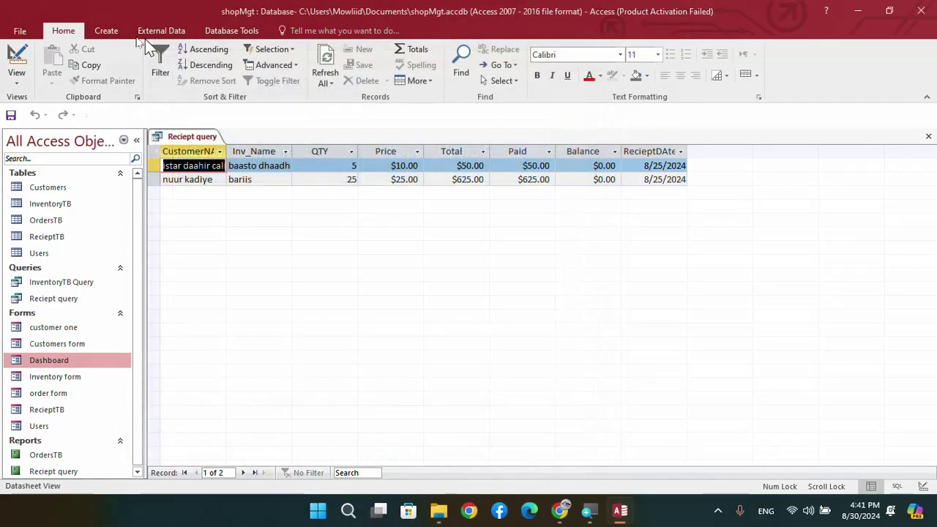
pyautogui.click(20, 31)
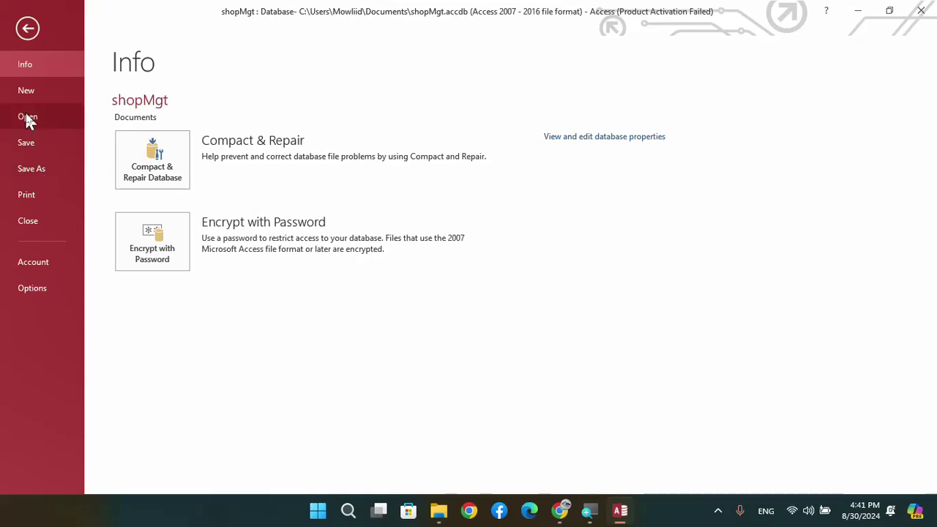
pyautogui.click(28, 118)
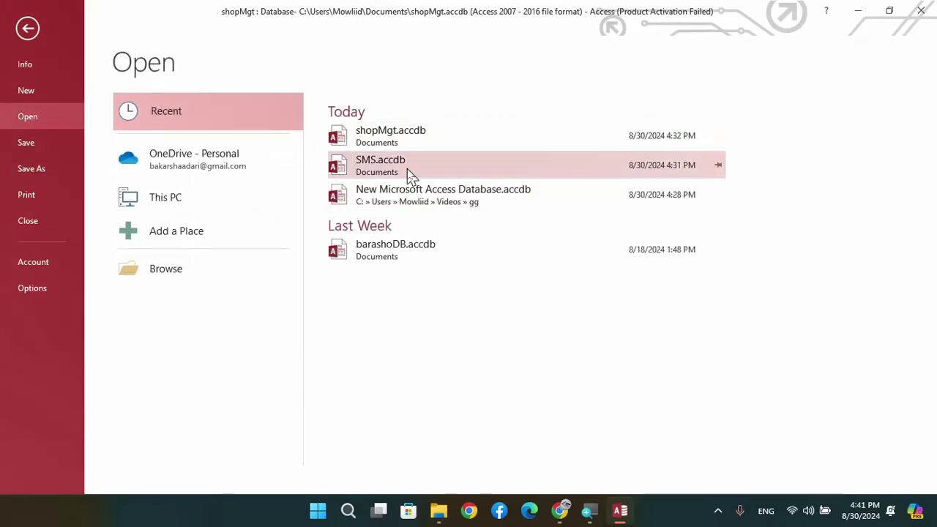
pyautogui.click(399, 258)
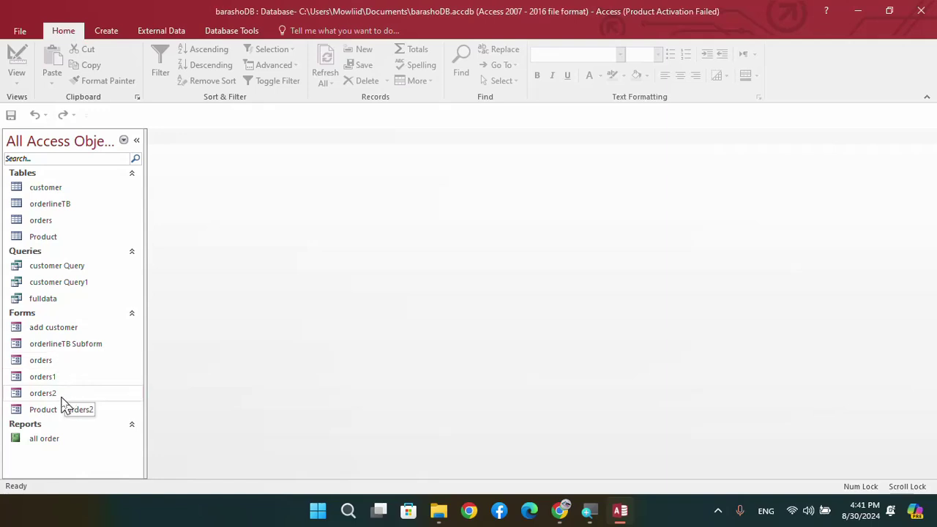
# Open the SMS.accdb database from the recent files list
pyautogui.click(20, 31)
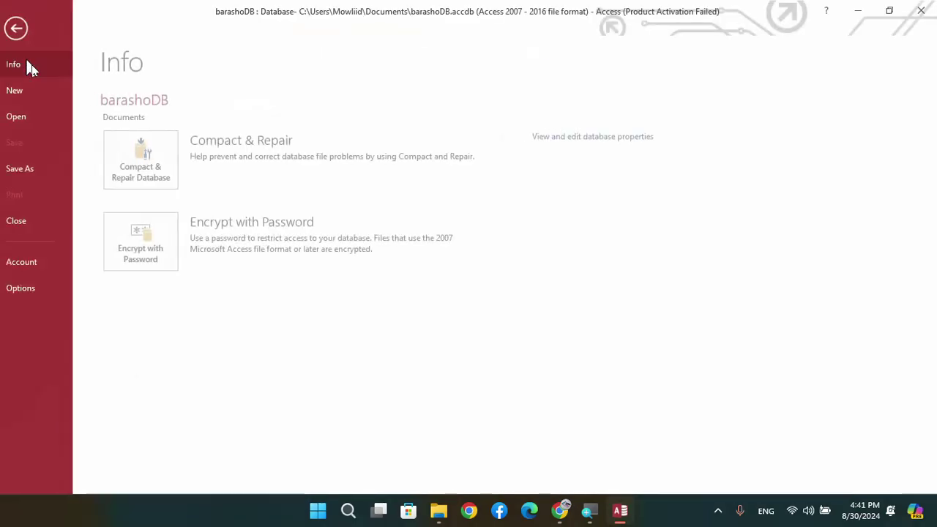
pyautogui.click(34, 113)
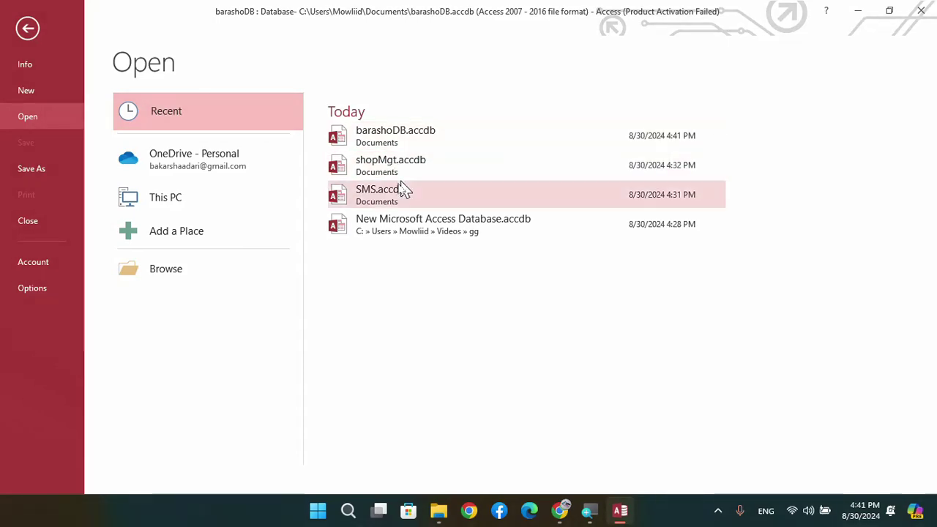
pyautogui.click(389, 197)
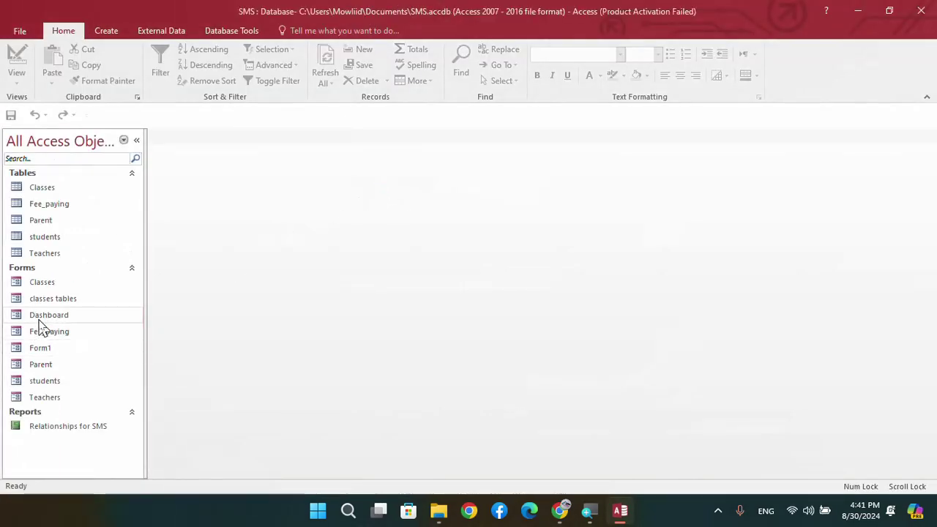
# Open the SMS Dashboard and briefly view the Add New Parent and Add New Student forms
pyautogui.doubleClick(40, 321)
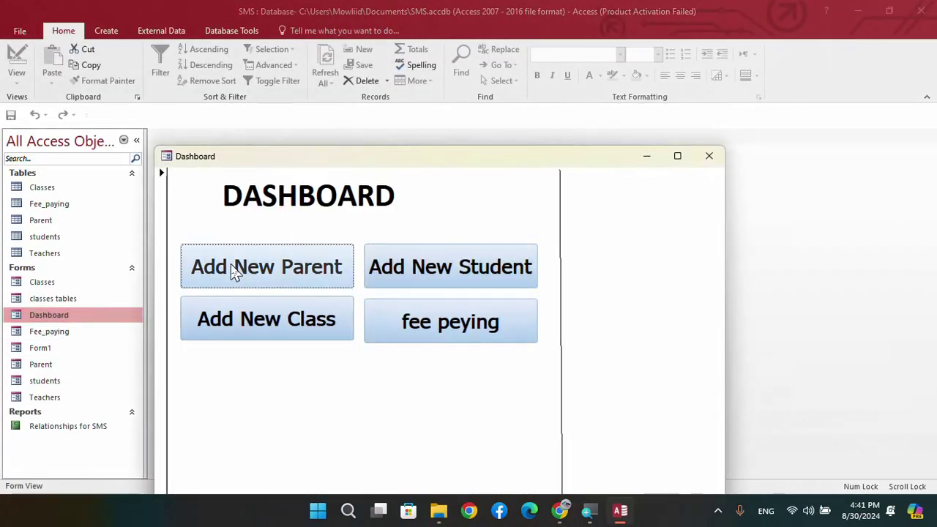
pyautogui.click(237, 268)
pyautogui.click(408, 174)
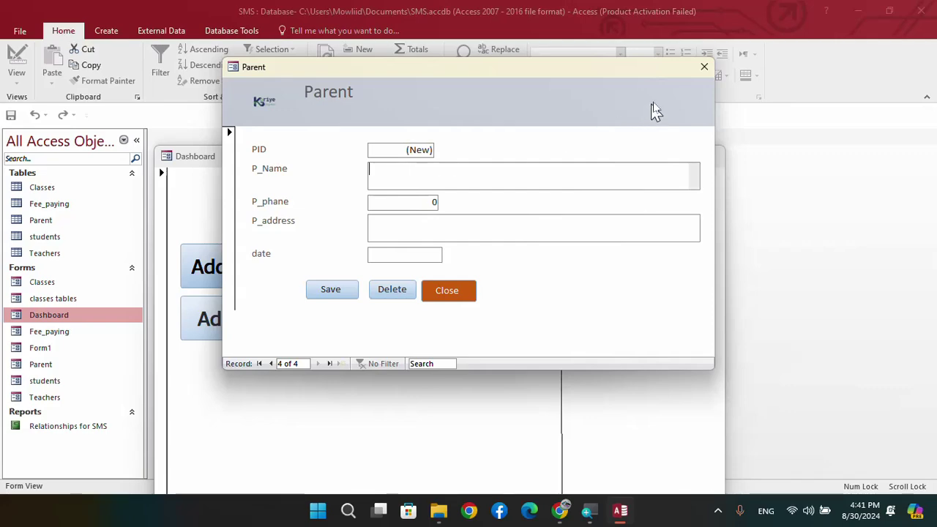
pyautogui.click(705, 66)
pyautogui.click(402, 278)
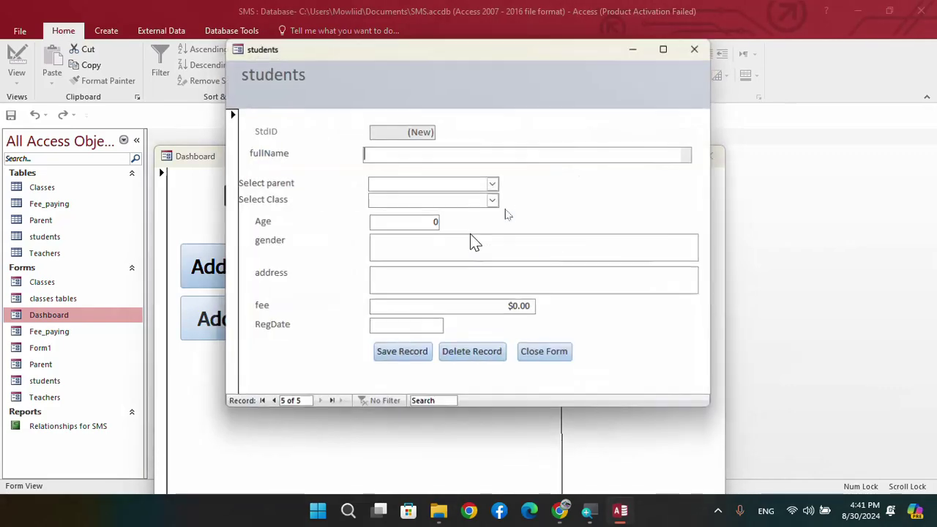
pyautogui.click(696, 48)
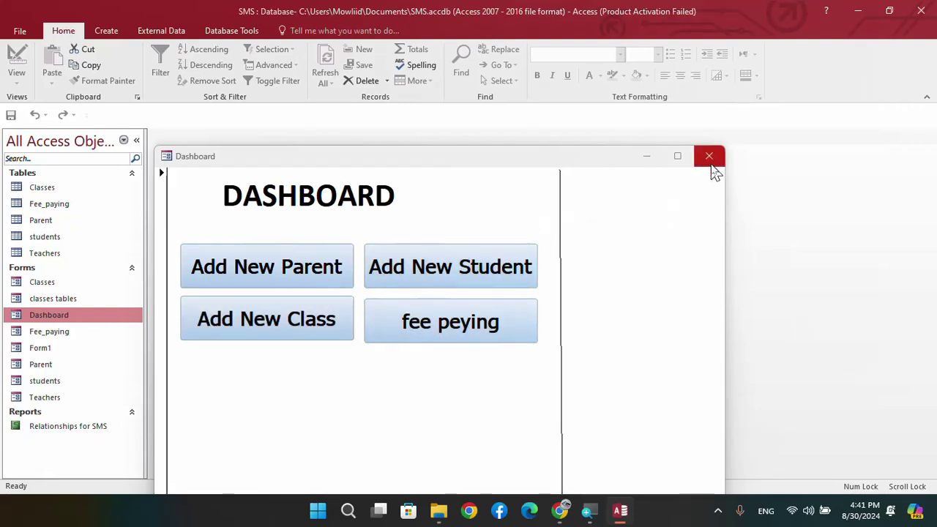
# Close the SMS Dashboard and exit Access, then open a panel from the system tray
pyautogui.click(709, 156)
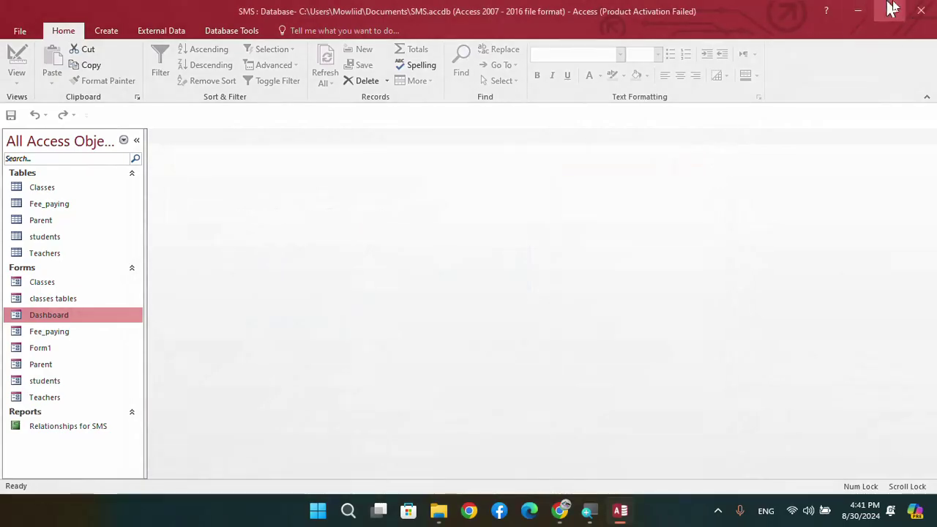
pyautogui.click(919, 11)
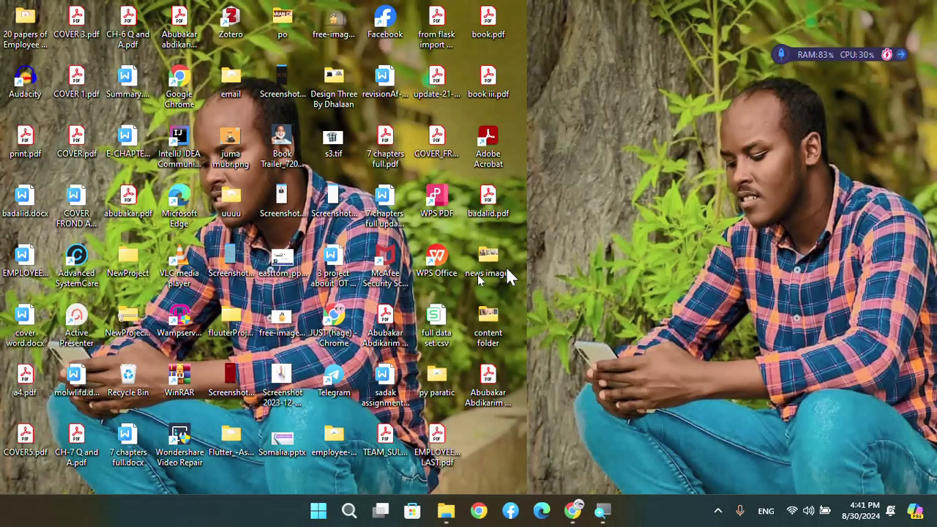
pyautogui.click(718, 512)
pyautogui.click(688, 472)
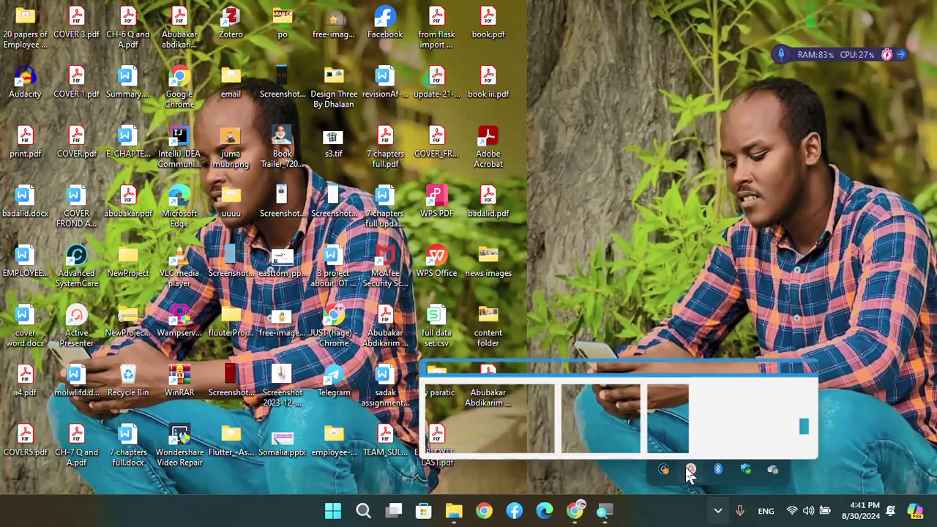